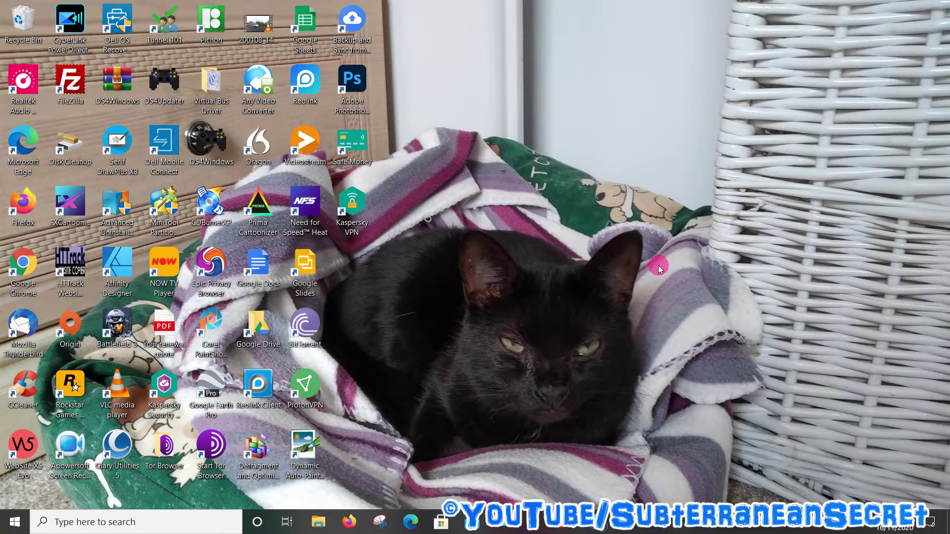
# Launch PaintShop Pro 2021 from its desktop icon.
pyautogui.click(211, 329)
pyautogui.doubleClick(211, 329)
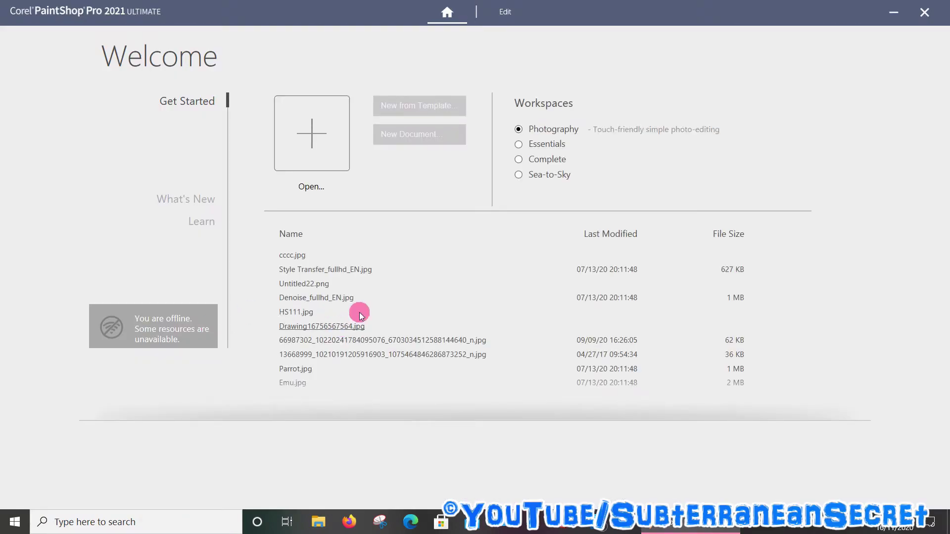
# Enter the Edit workspace and bring up Message Preferences from the Help menu.
pyautogui.click(507, 15)
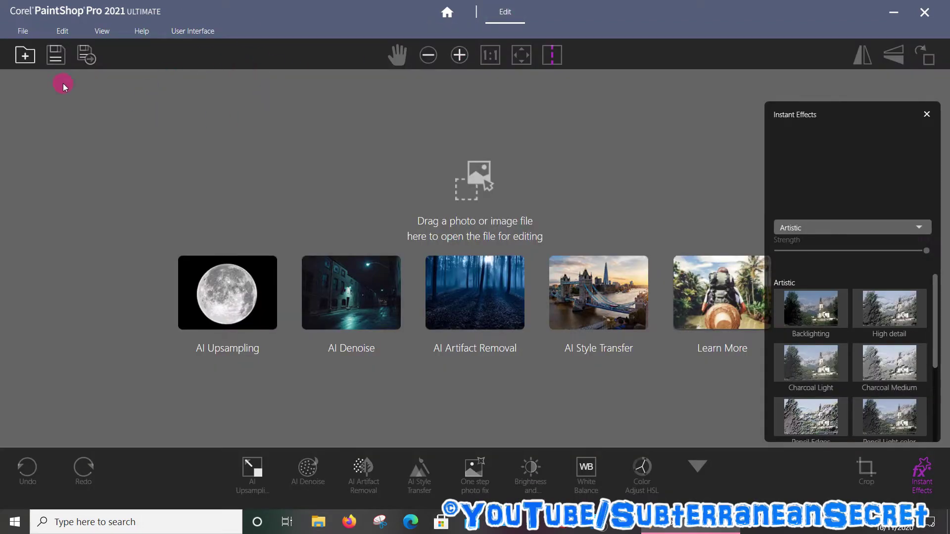
pyautogui.click(143, 33)
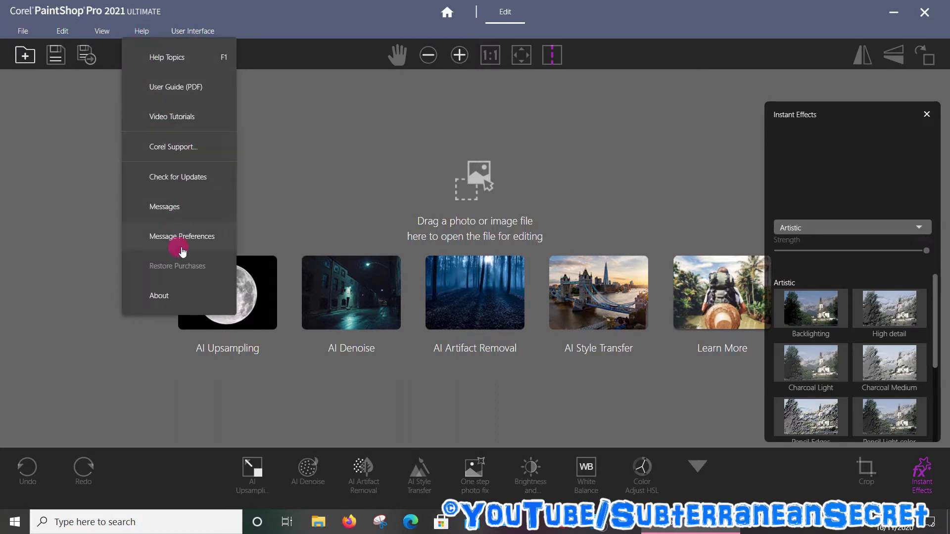
pyautogui.click(181, 238)
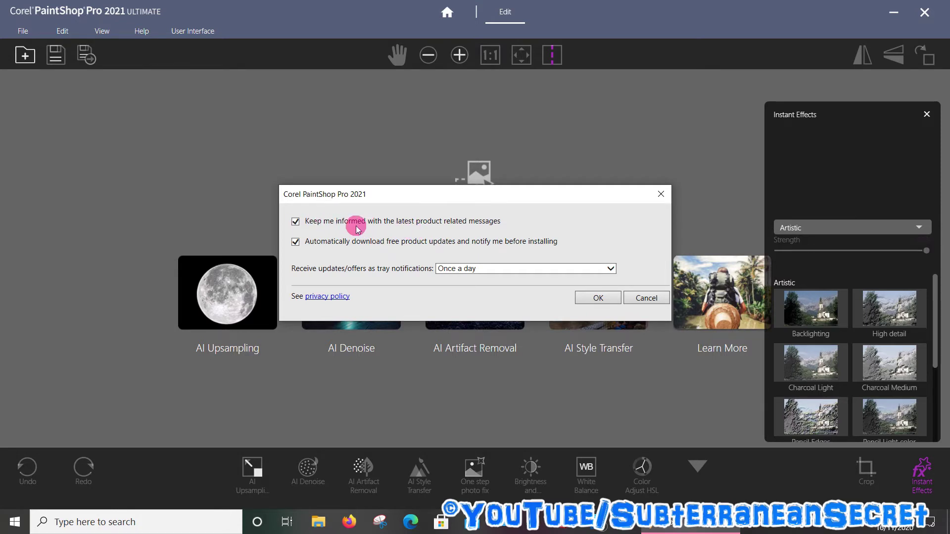
# Untick 'Keep me informed', set tray notifications to 'Do not show me tray messages for this application', and confirm with OK.
pyautogui.click(295, 222)
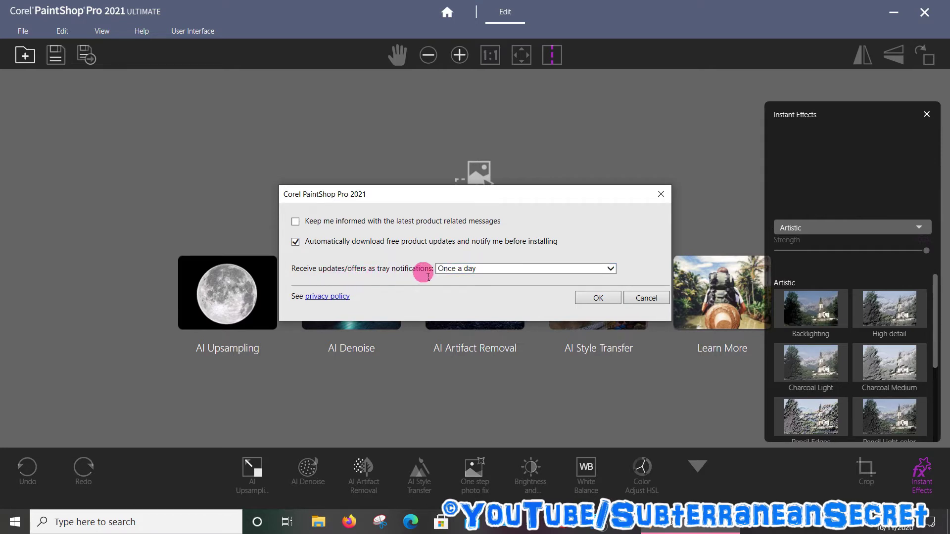
pyautogui.click(494, 267)
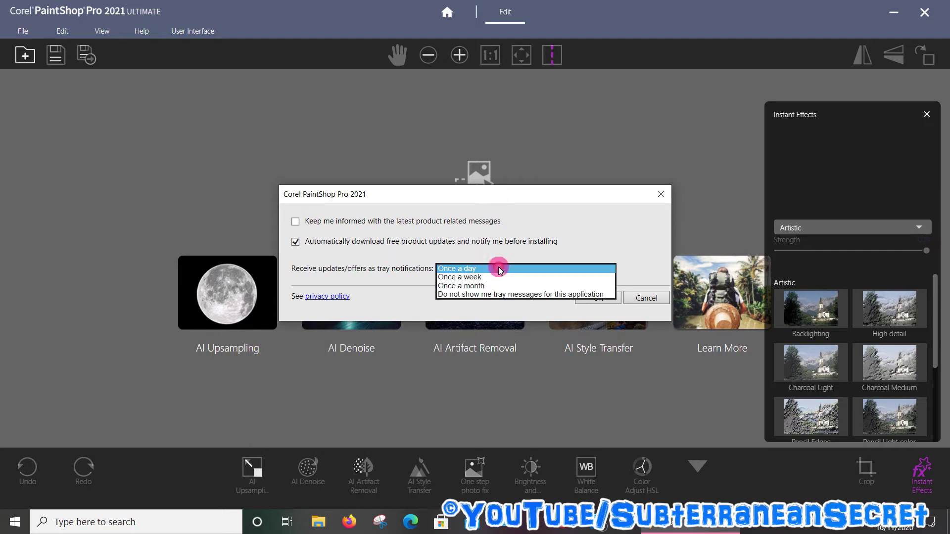
pyautogui.click(475, 294)
pyautogui.click(601, 299)
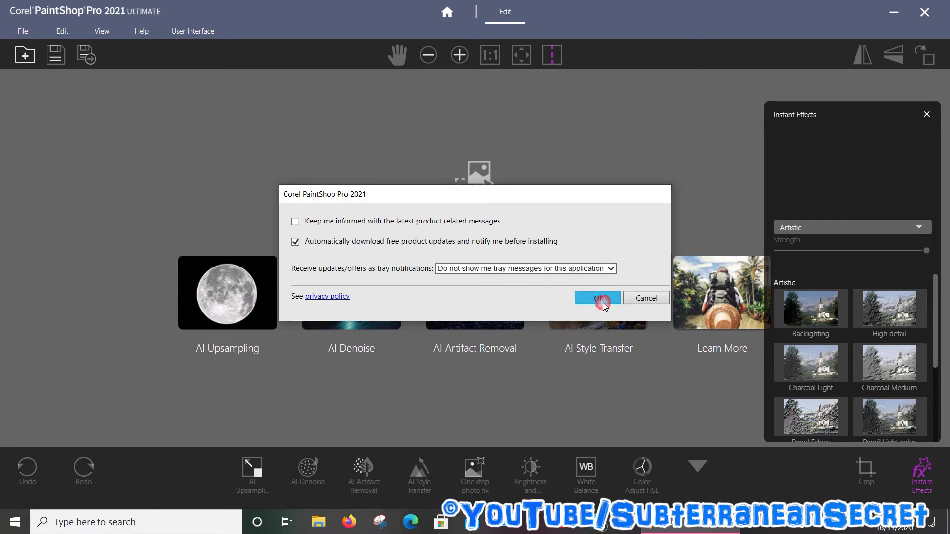